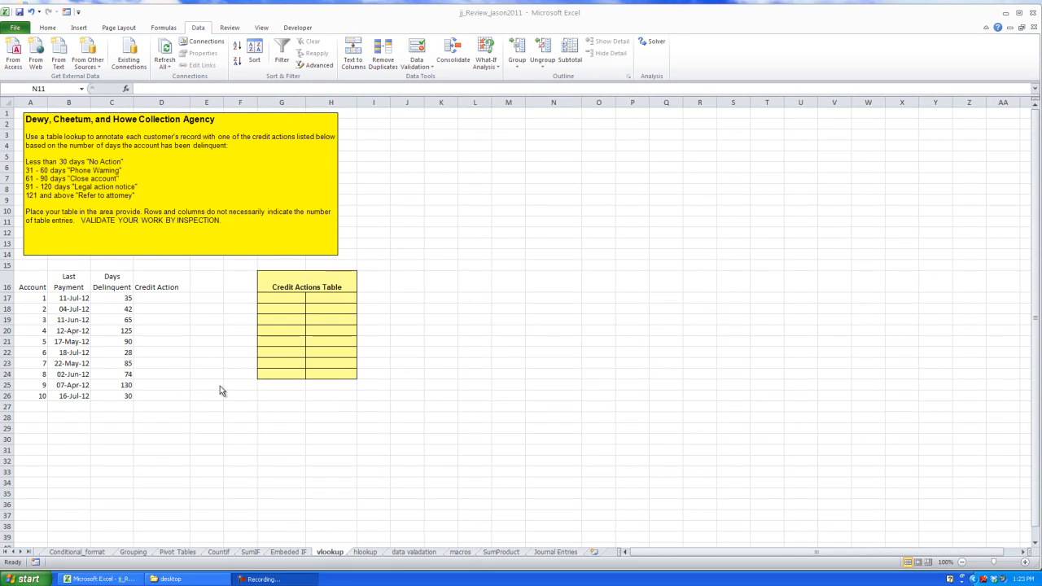
Examine the instructions box and the Days Delinquent formula on the vlookup sheet
{"action": "left_click", "coordinate": [1025, 563]}
{"action": "left_click", "coordinate": [1025, 563]}
{"action": "left_click", "coordinate": [1025, 563]}
{"action": "left_click", "coordinate": [1025, 563]}
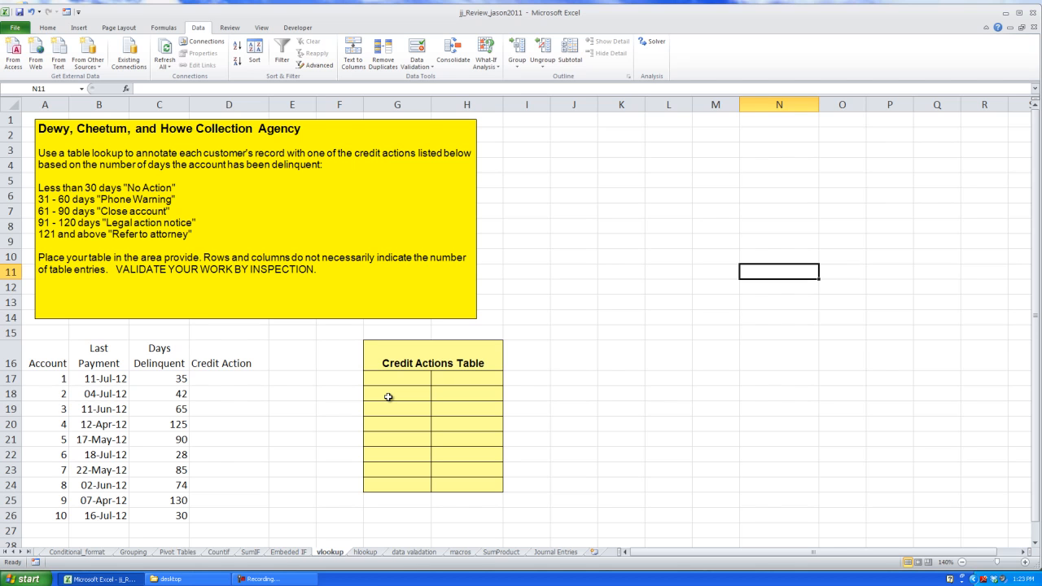
{"action": "left_click", "coordinate": [158, 104]}
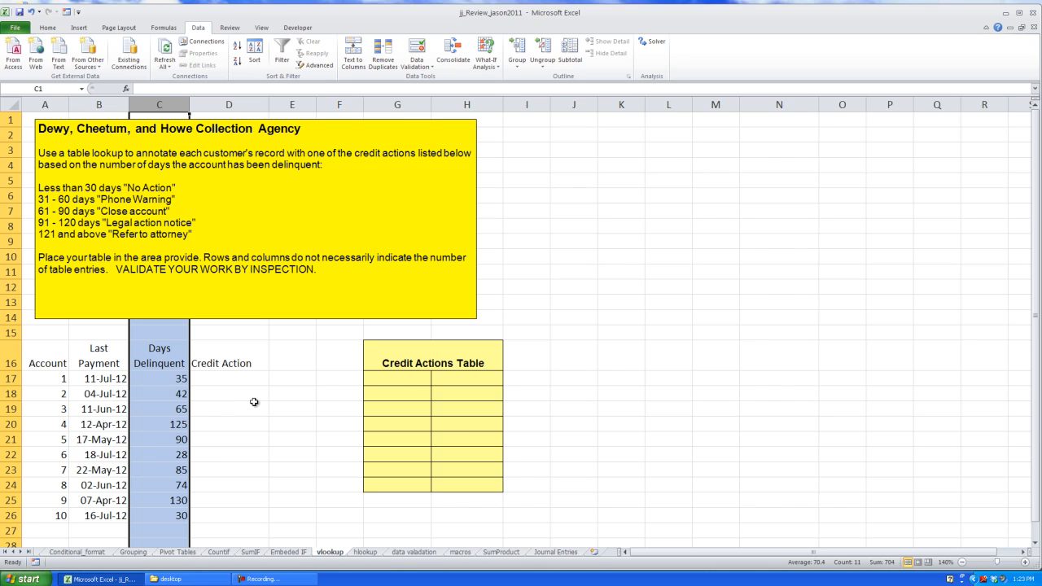
{"action": "left_click", "coordinate": [119, 188]}
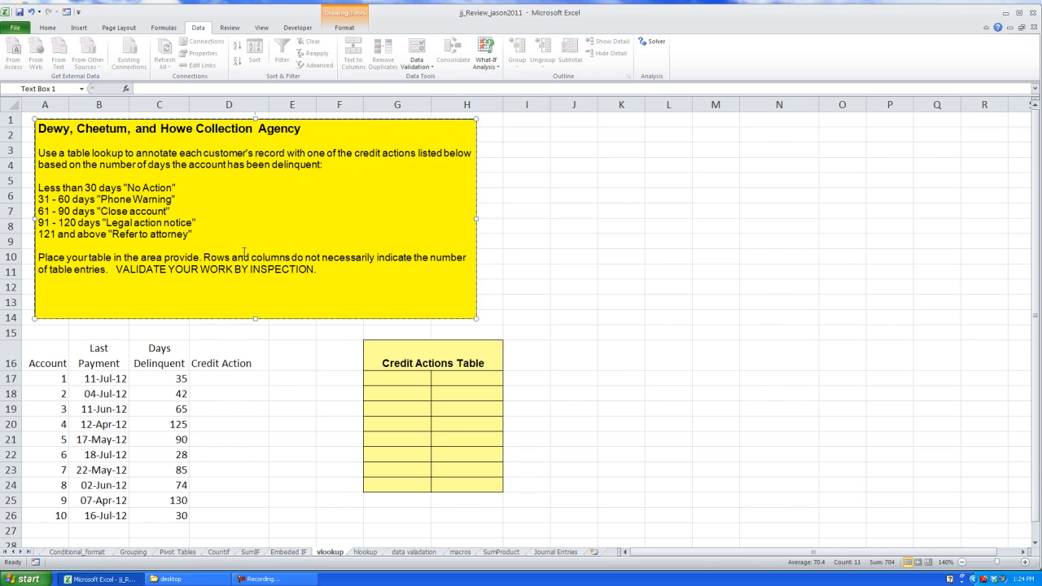
{"action": "left_click", "coordinate": [243, 382]}
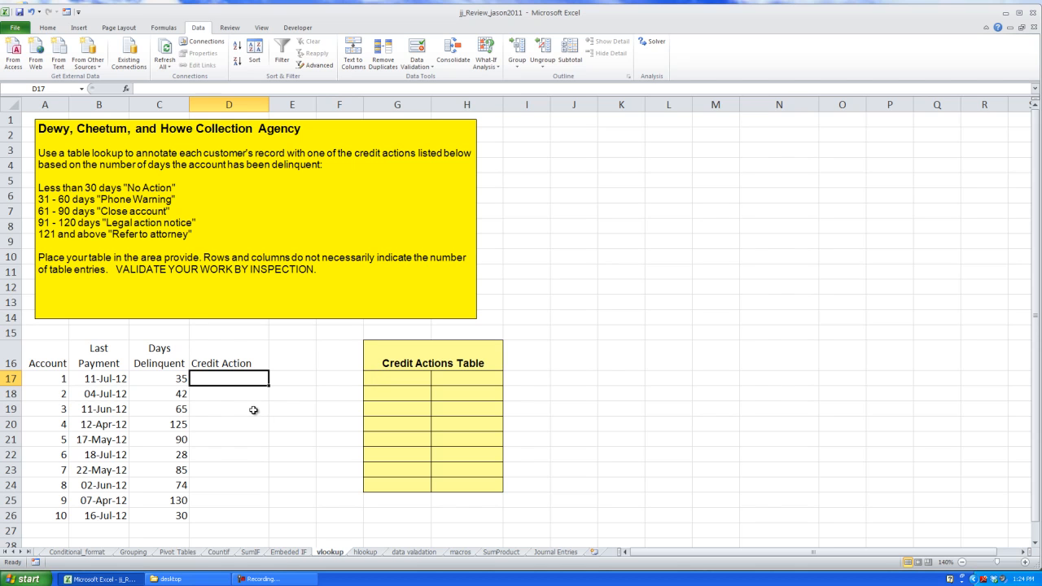
{"action": "left_click", "coordinate": [170, 379]}
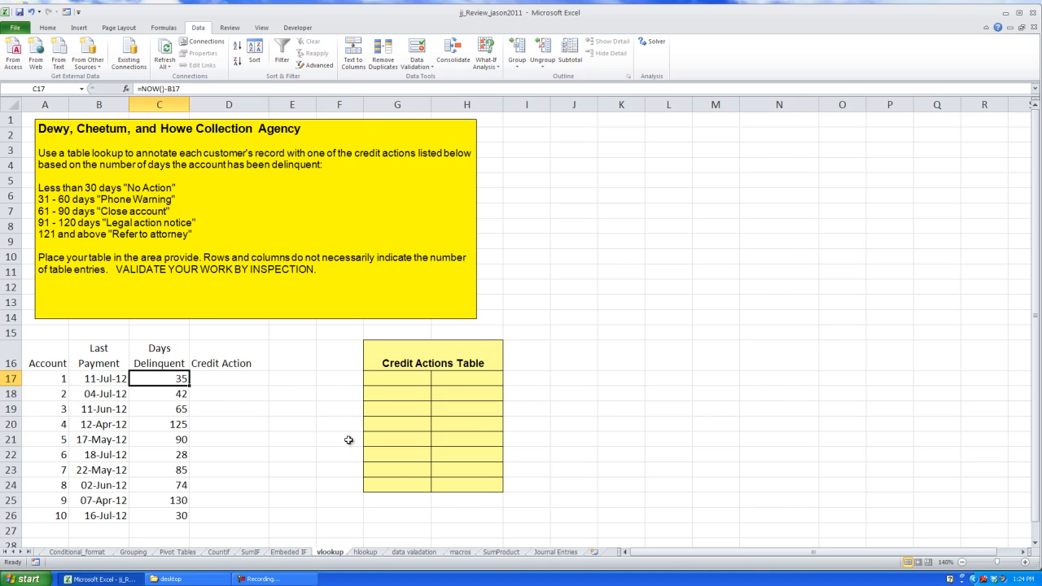
{"action": "left_click", "coordinate": [319, 270]}
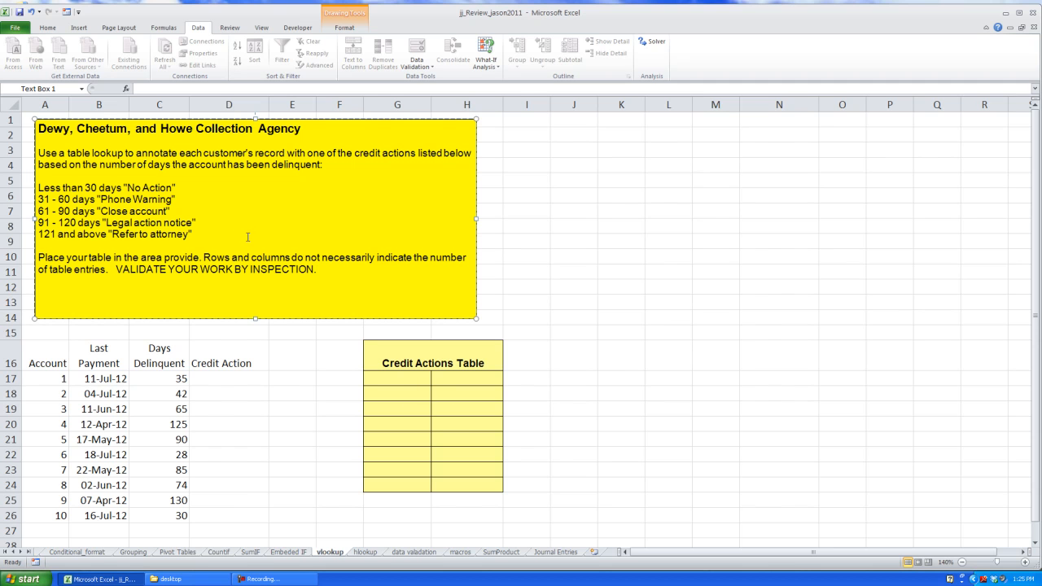
{"action": "left_click_drag", "start_coordinate": [217, 231], "coordinate": [42, 187]}
{"action": "left_click", "coordinate": [425, 376]}
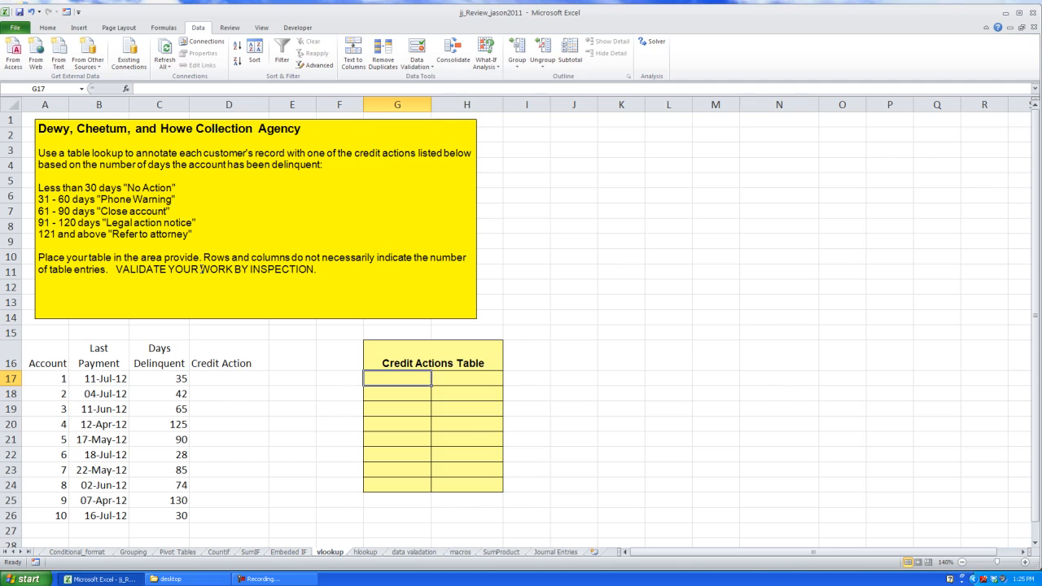
{"action": "left_click", "coordinate": [252, 202]}
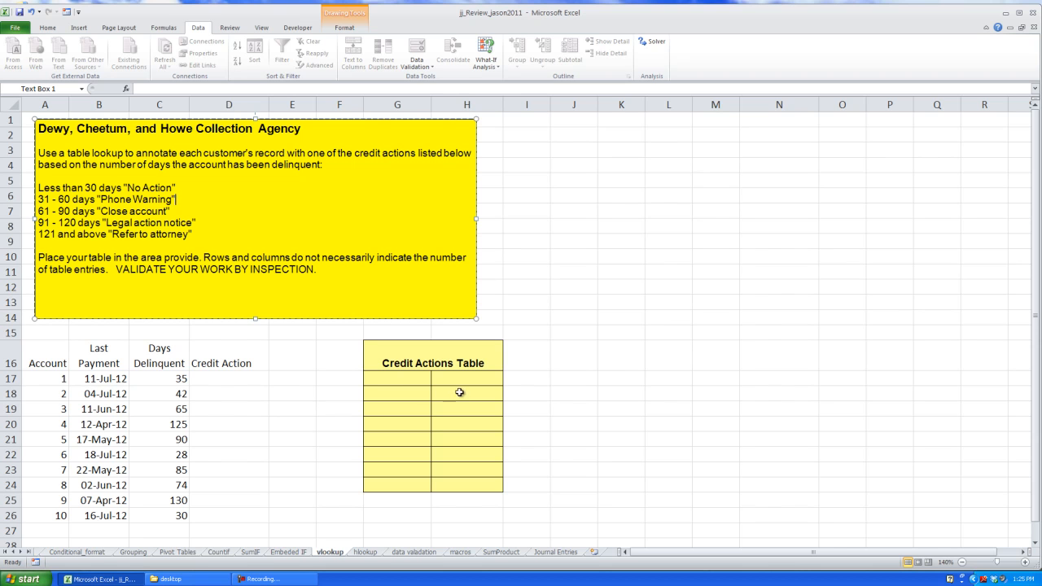
{"action": "left_click", "coordinate": [425, 379]}
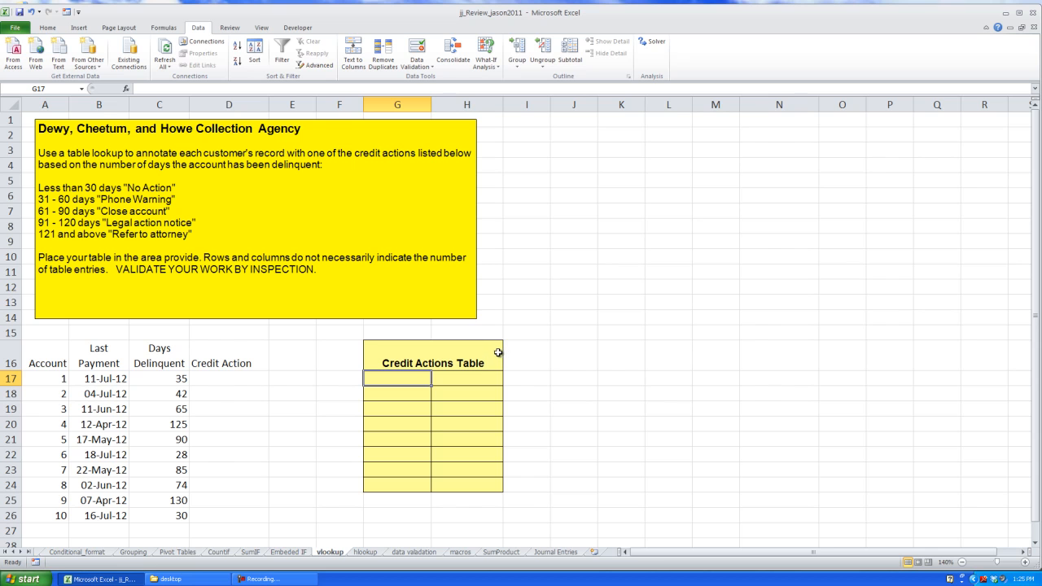
Enter the thresholds 0, 31, 61, 91 and 121 down the first column of the Credit Actions Table
{"action": "type", "text": "0"}
{"action": "key", "text": "Return"}
{"action": "type", "text": "31"}
{"action": "key", "text": "Return"}
{"action": "type", "text": "61"}
{"action": "key", "text": "Return"}
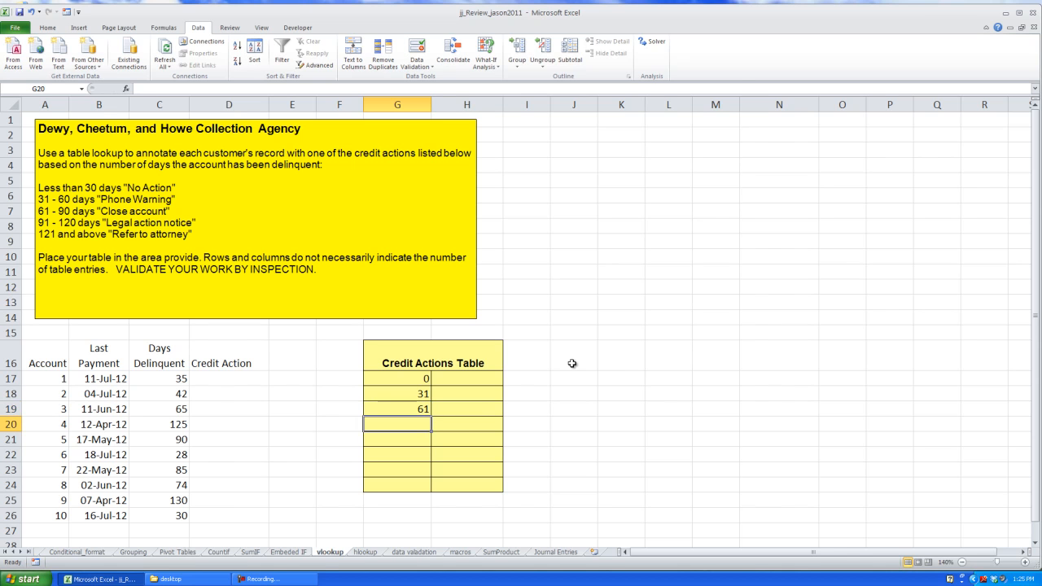
{"action": "type", "text": "91"}
{"action": "key", "text": "Return"}
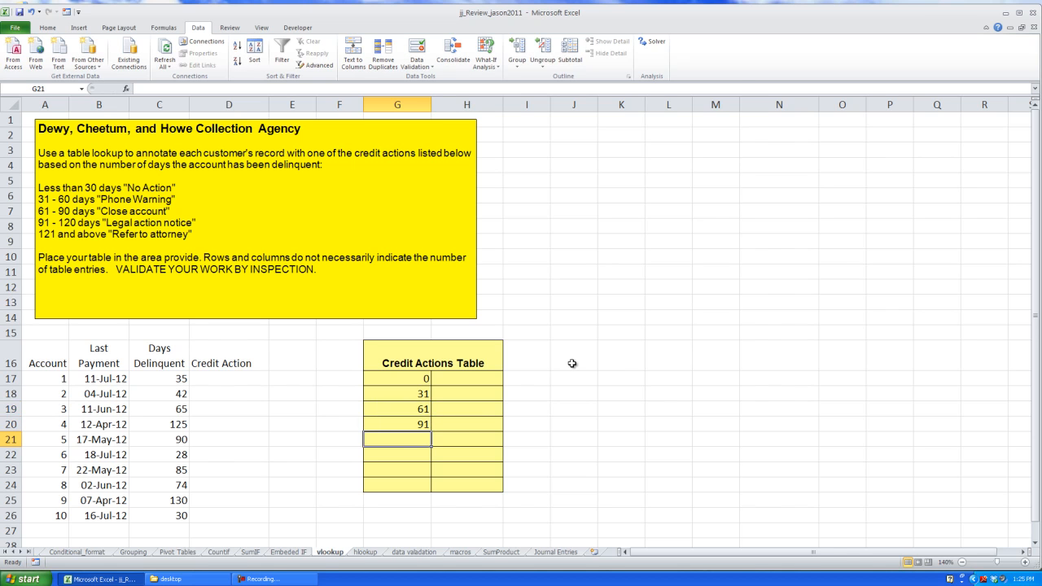
{"action": "type", "text": "121"}
{"action": "key", "text": "Return"}
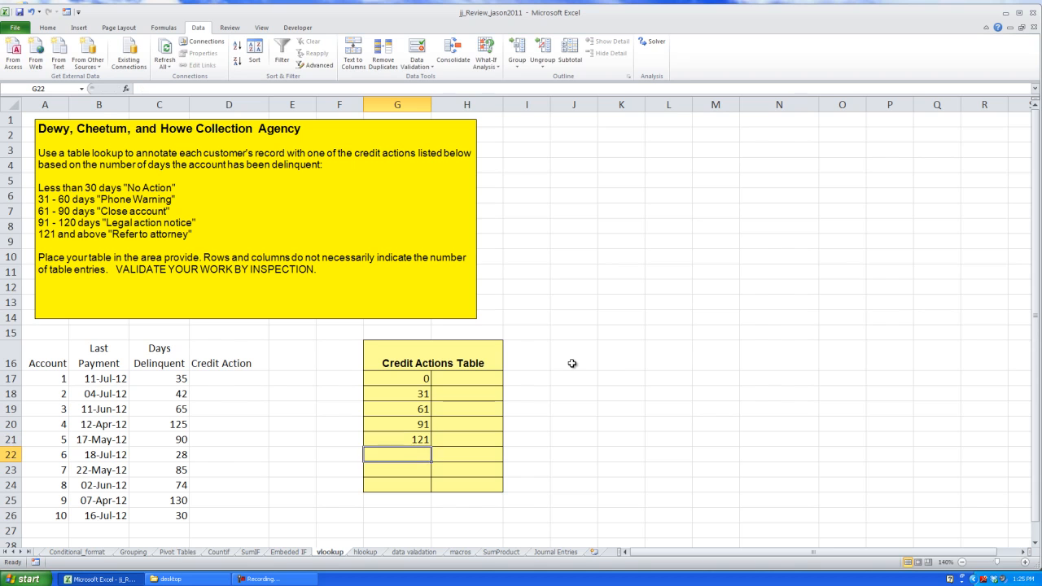
Enter No Action beside the 0 threshold in the Credit Actions Table
{"action": "left_click", "coordinate": [483, 381]}
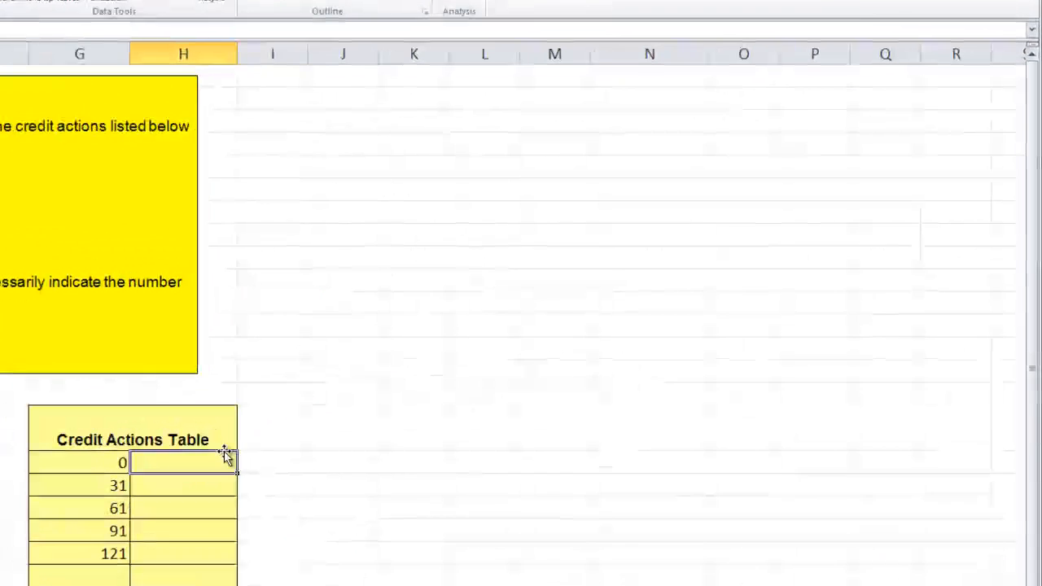
{"action": "type", "text": "No Action"}
{"action": "key", "text": "Tab"}
{"action": "key", "text": "Tab"}
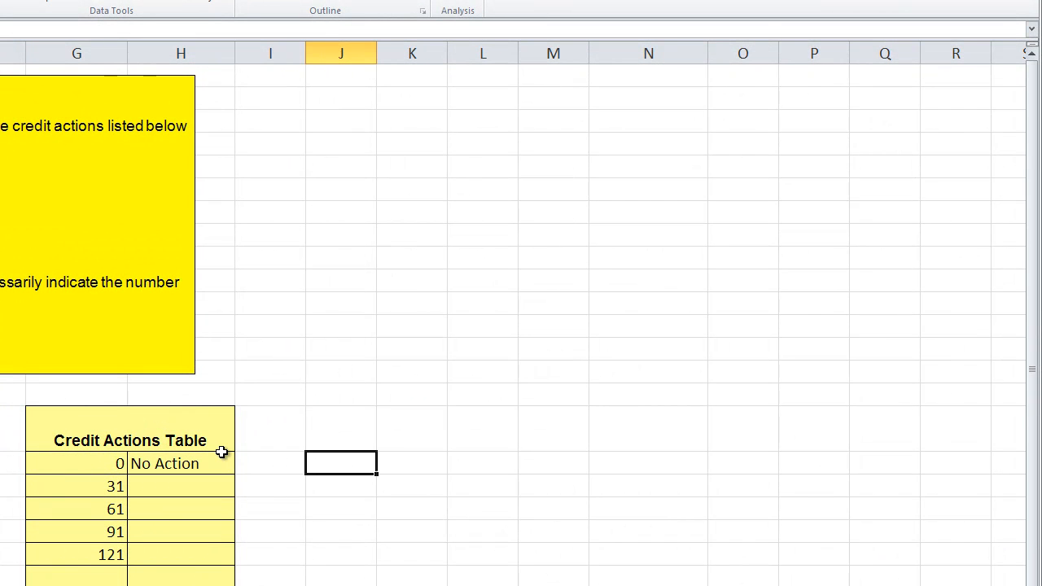
{"action": "left_click", "coordinate": [222, 458]}
{"action": "key", "text": "Down"}
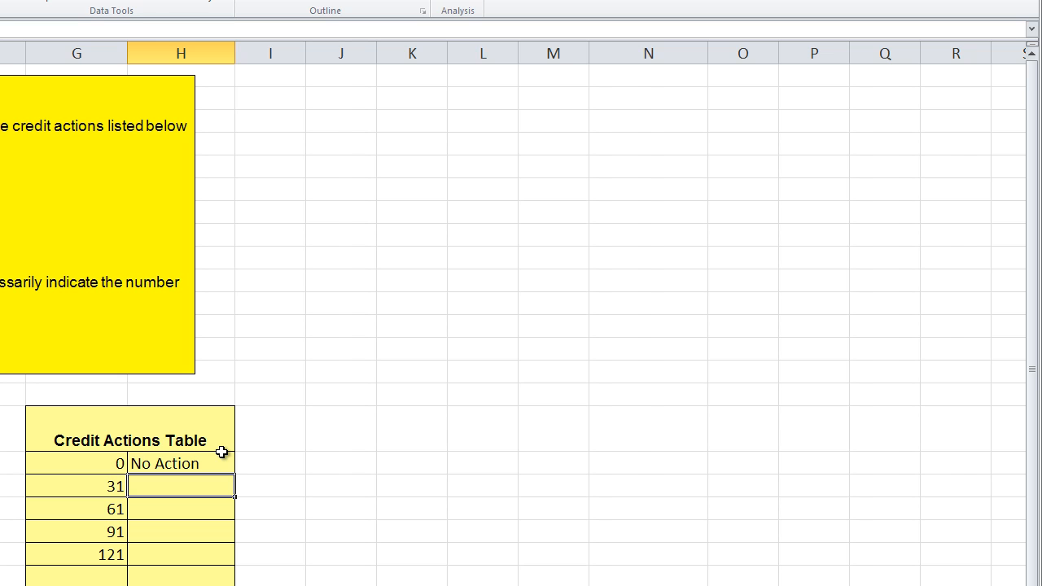
Enter Phone Warning beside 31 and autofit the action column's width
{"action": "type", "text": "Phone Warning"}
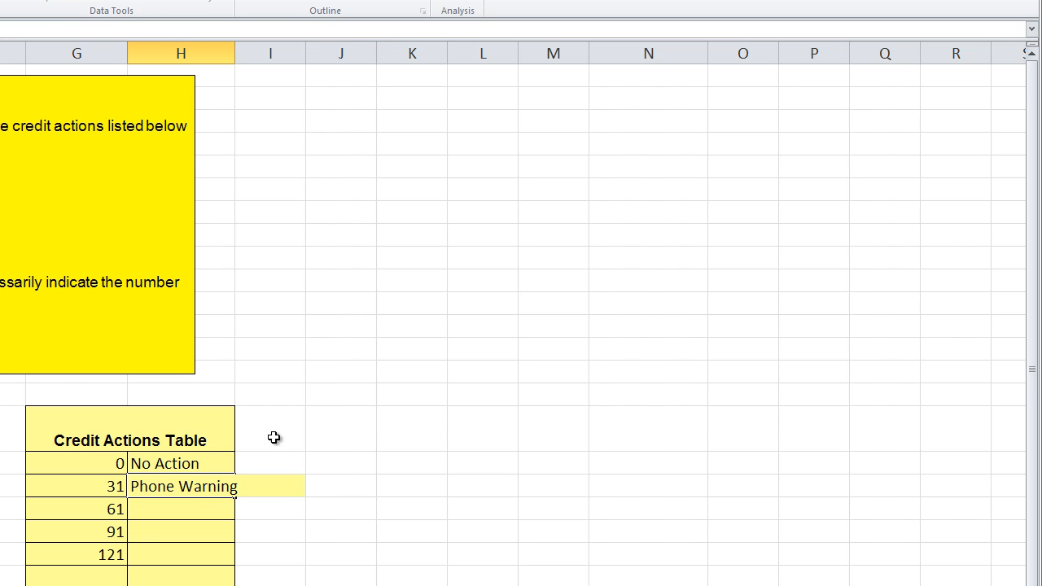
{"action": "left_click", "coordinate": [239, 444]}
{"action": "double_click", "coordinate": [234, 51]}
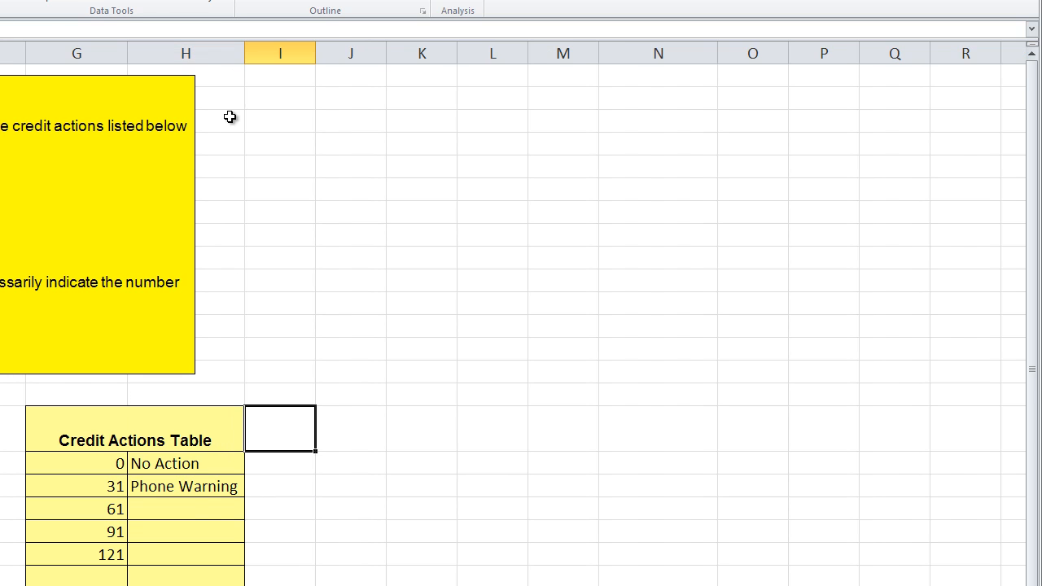
Enter Close Account beside 61 and Legal action notice beside 91
{"action": "left_click", "coordinate": [187, 509]}
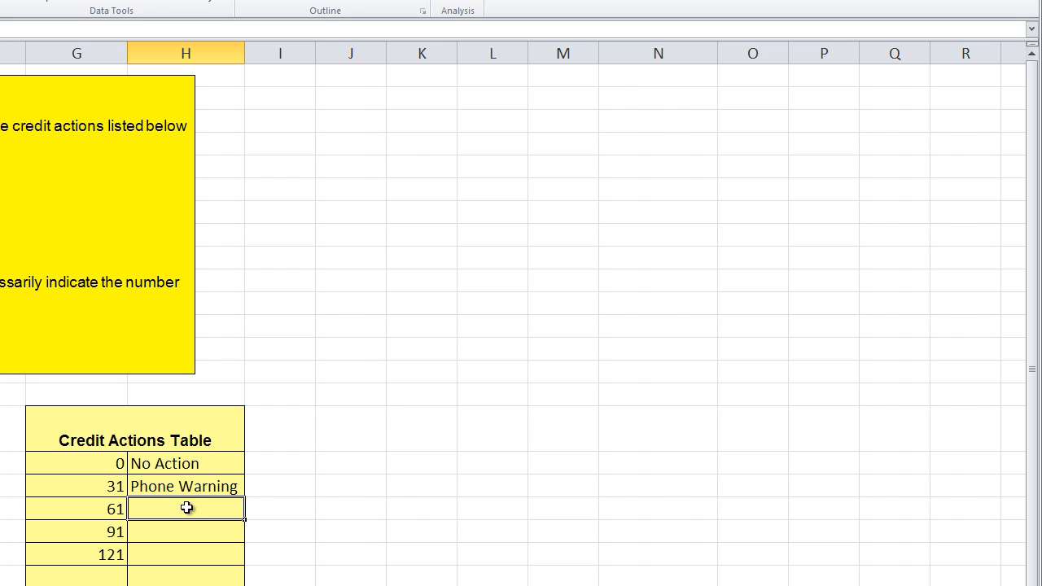
{"action": "type", "text": "Clost"}
{"action": "key", "text": "BackSpace"}
{"action": "type", "text": "e Account"}
{"action": "key", "text": "Return"}
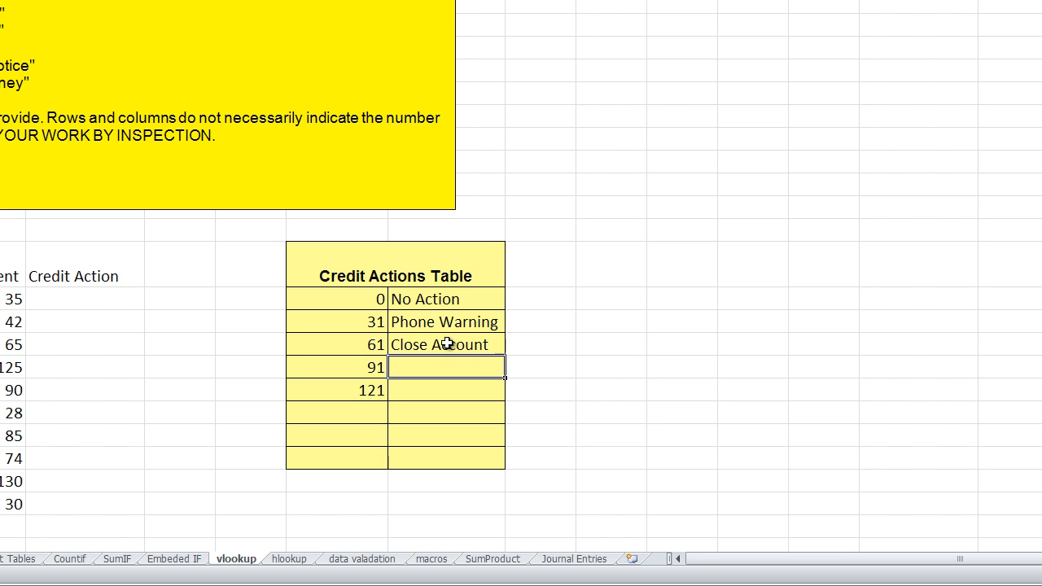
{"action": "type", "text": "Lega"}
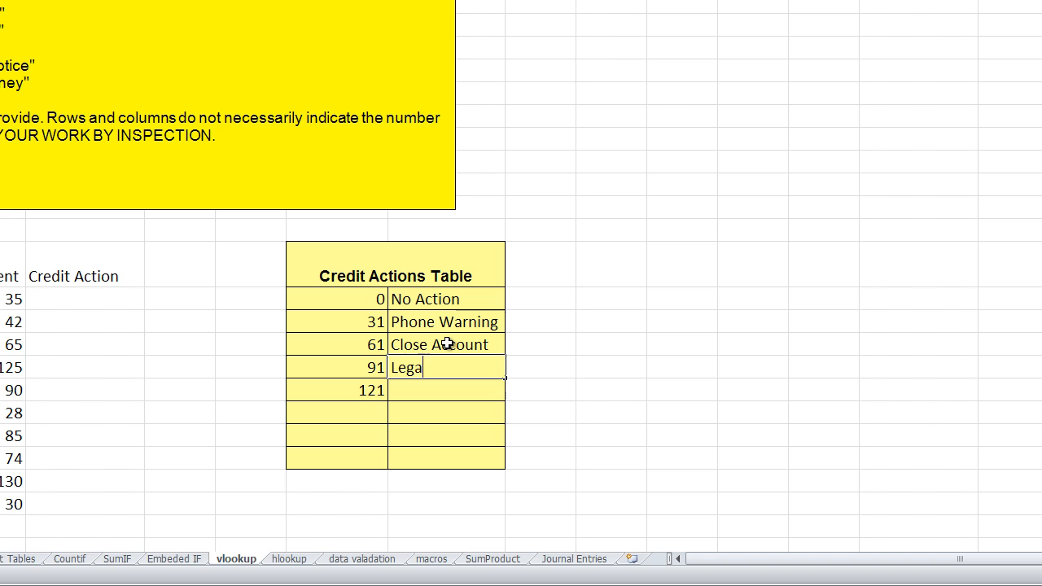
{"action": "type", "text": "l action notice"}
{"action": "key", "text": "Return"}
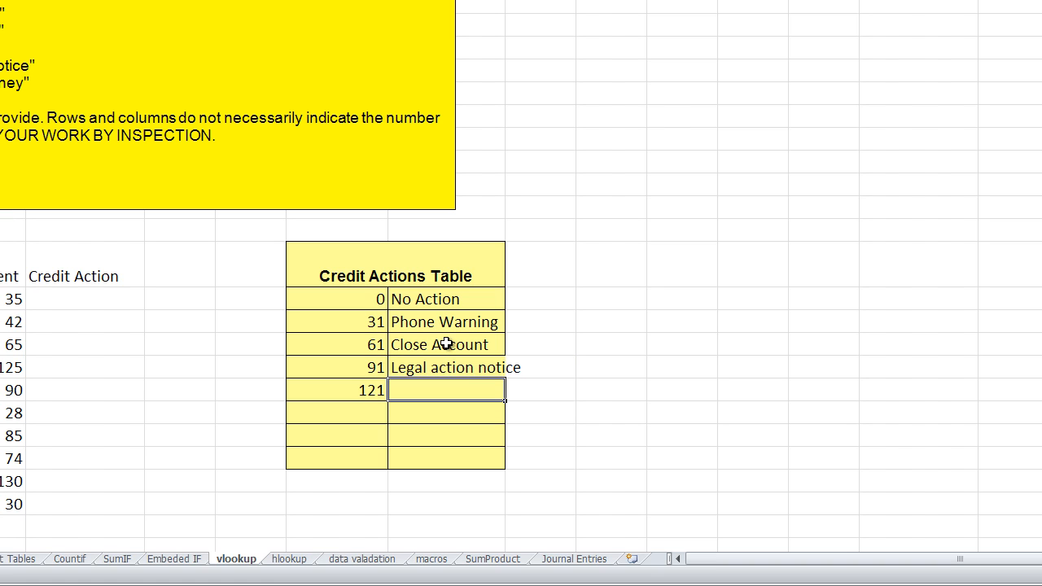
Autofit the action column again and enter Refer to attorney beside 121
{"action": "double_click", "coordinate": [505, 0]}
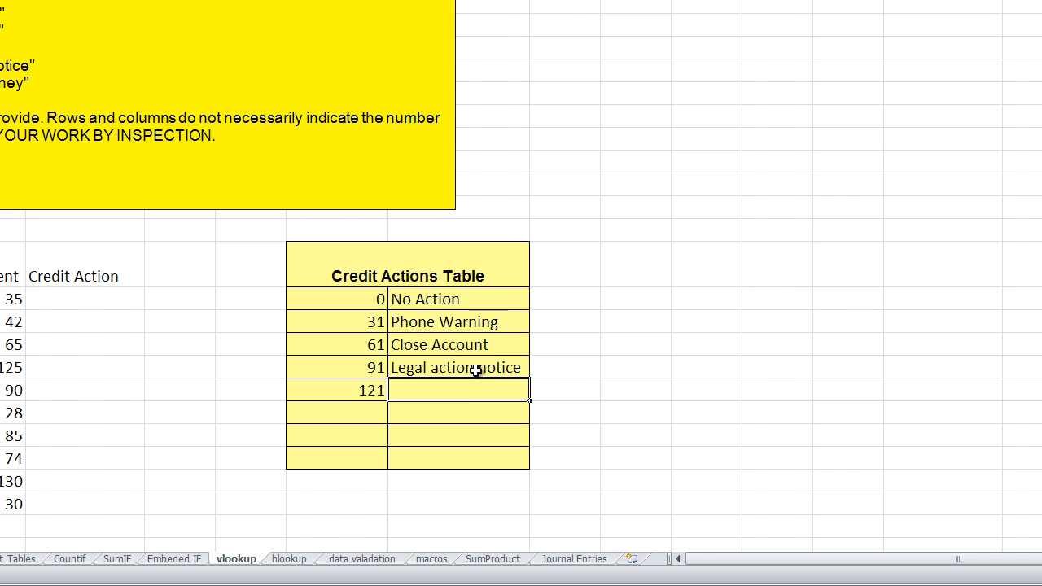
{"action": "type", "text": "Refer to at"}
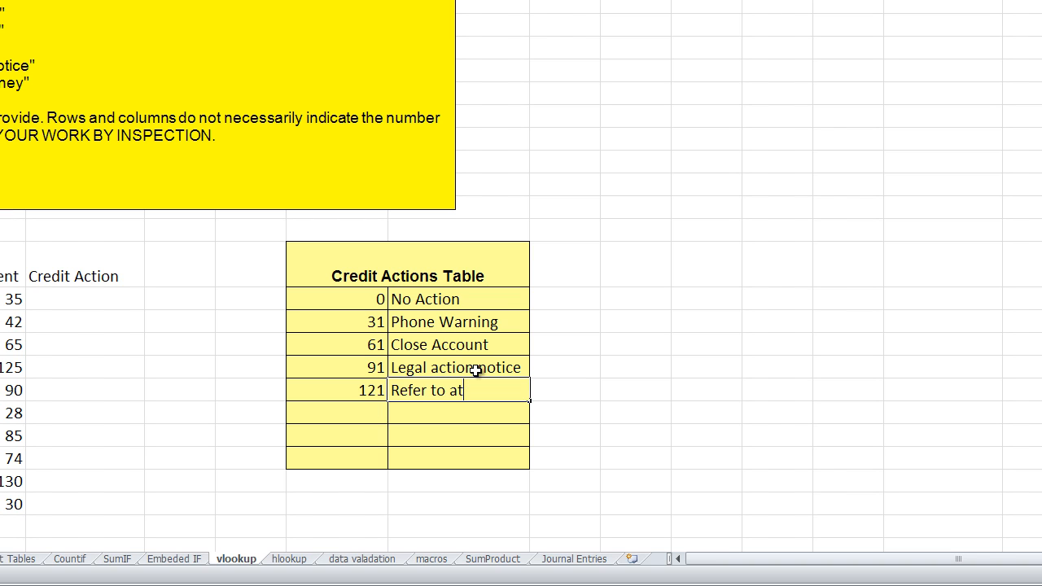
{"action": "type", "text": "torney"}
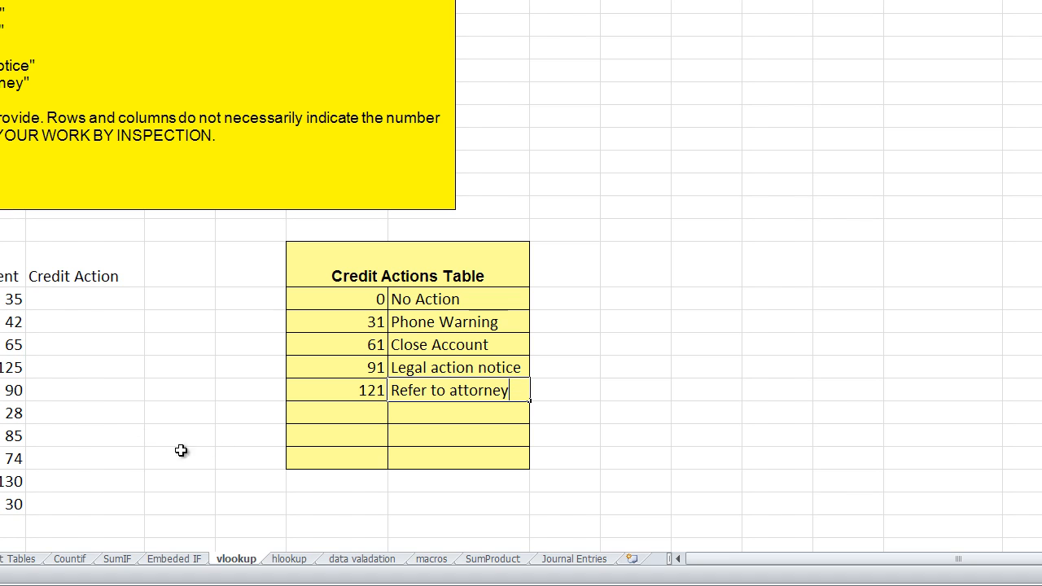
{"action": "left_click", "coordinate": [13, 299]}
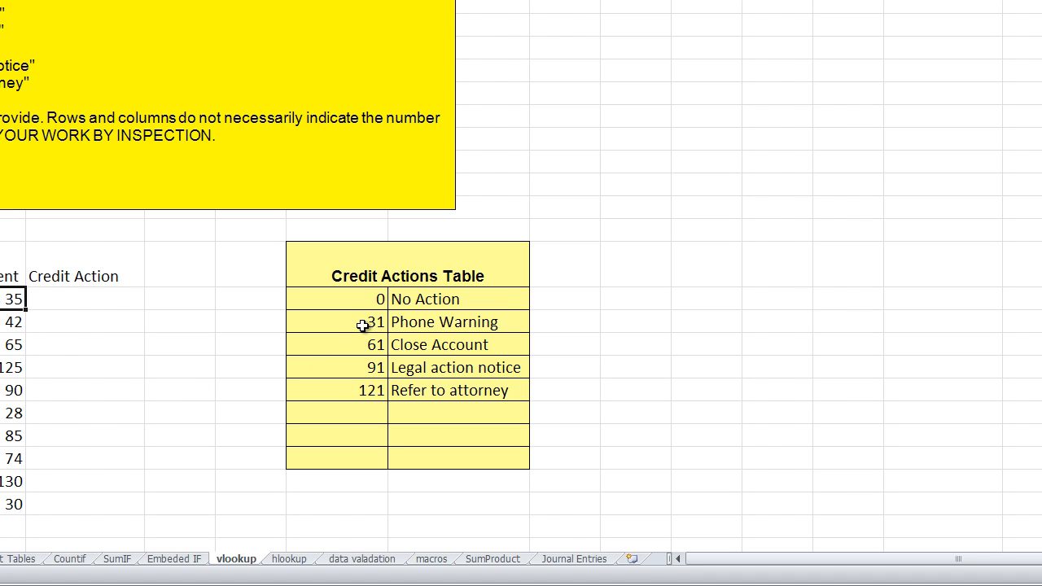
{"action": "left_click", "coordinate": [407, 323]}
{"action": "left_click", "coordinate": [102, 298]}
{"action": "type", "text": "Phone wat"}
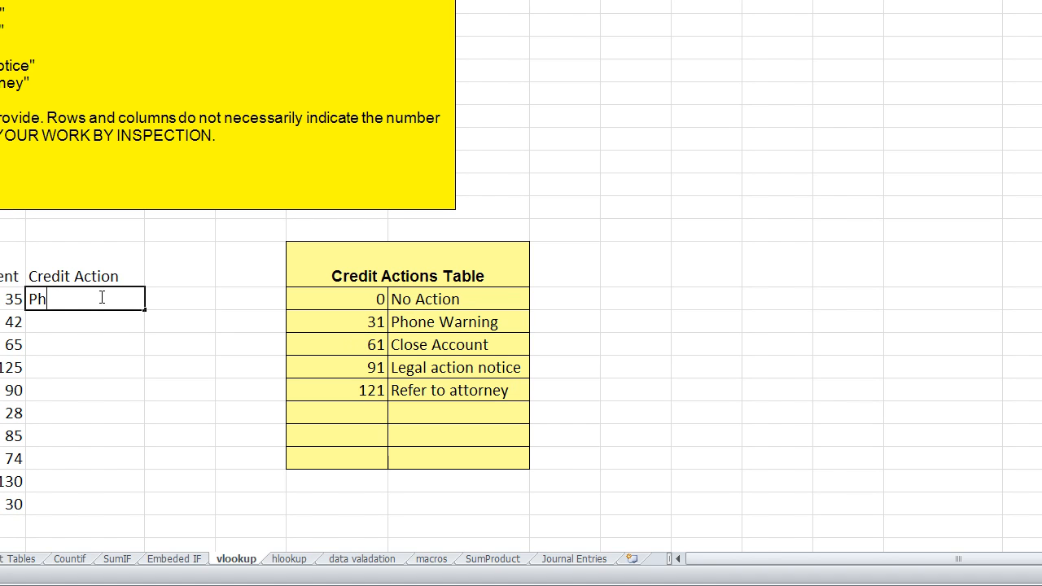
{"action": "type", "text": "rning"}
{"action": "key", "text": "BackSpace"}
{"action": "key", "text": "BackSpace"}
{"action": "key", "text": "BackSpace"}
{"action": "key", "text": "BackSpace"}
{"action": "key", "text": "BackSpace"}
{"action": "key", "text": "BackSpace"}
{"action": "key", "text": "BackSpace"}
{"action": "key", "text": "BackSpace"}
{"action": "key", "text": "BackSpace"}
{"action": "key", "text": "BackSpace"}
{"action": "key", "text": "BackSpace"}
{"action": "key", "text": "BackSpace"}
{"action": "key", "text": "BackSpace"}
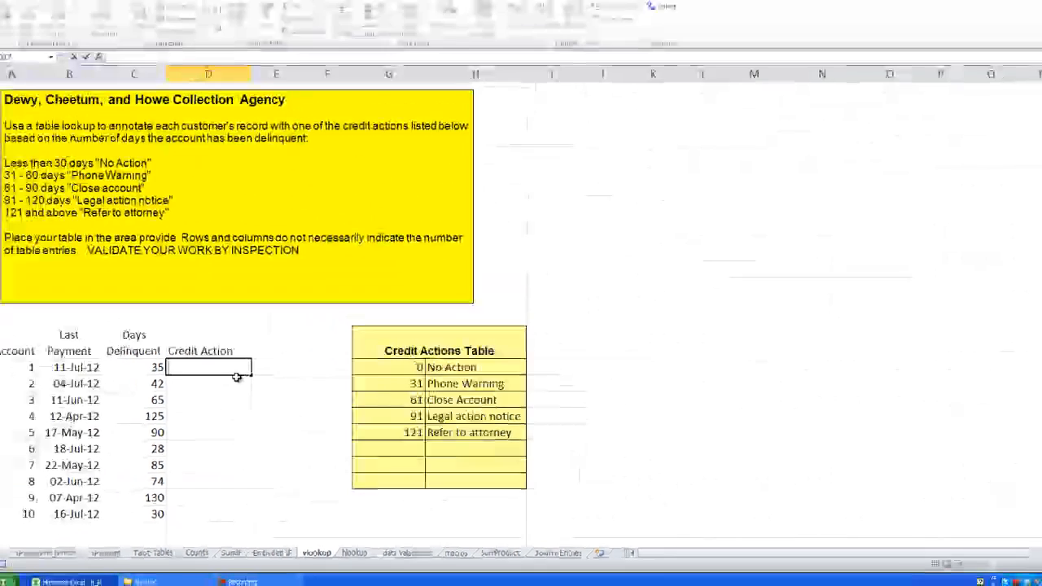
Start a VLOOKUP function in the first Credit Action cell, D17
{"action": "type", "text": "=vloo"}
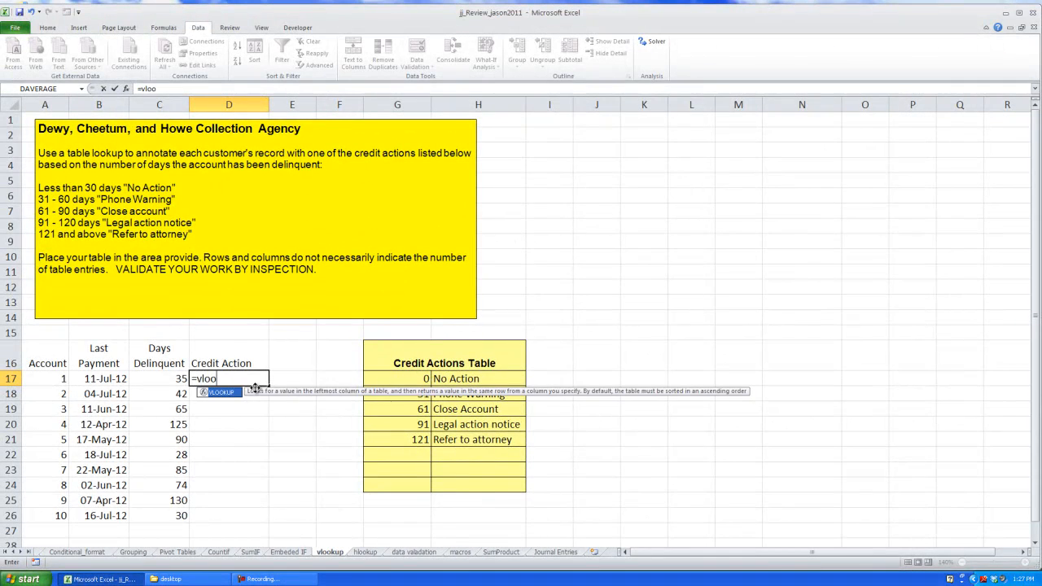
{"action": "key", "text": "Tab"}
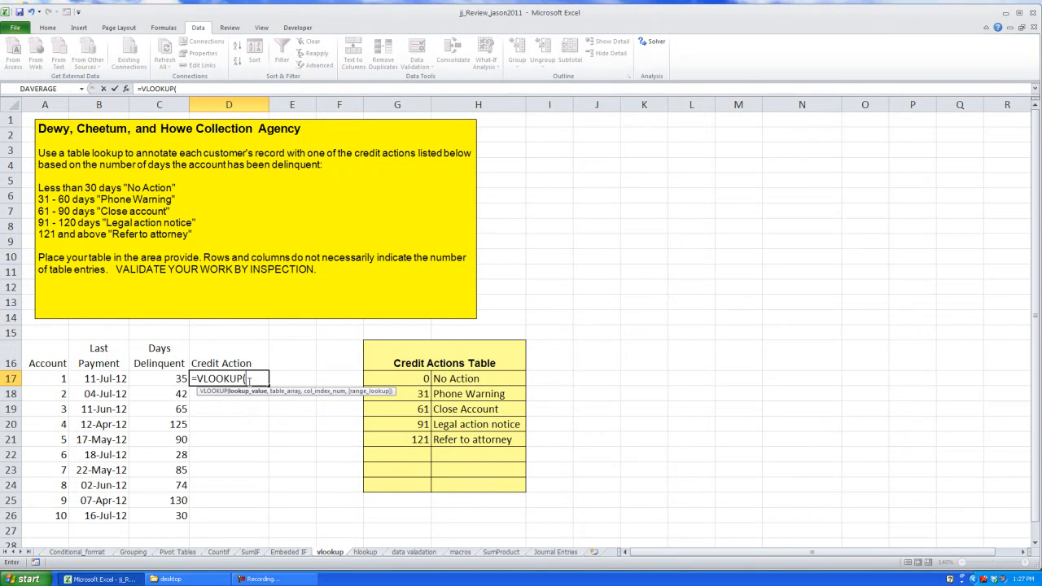
{"action": "key", "text": "BackSpace"}
{"action": "key", "text": "BackSpace"}
{"action": "key", "text": "BackSpace"}
{"action": "key", "text": "BackSpace"}
{"action": "key", "text": "BackSpace"}
{"action": "key", "text": "BackSpace"}
{"action": "key", "text": "BackSpace"}
{"action": "key", "text": "BackSpace"}
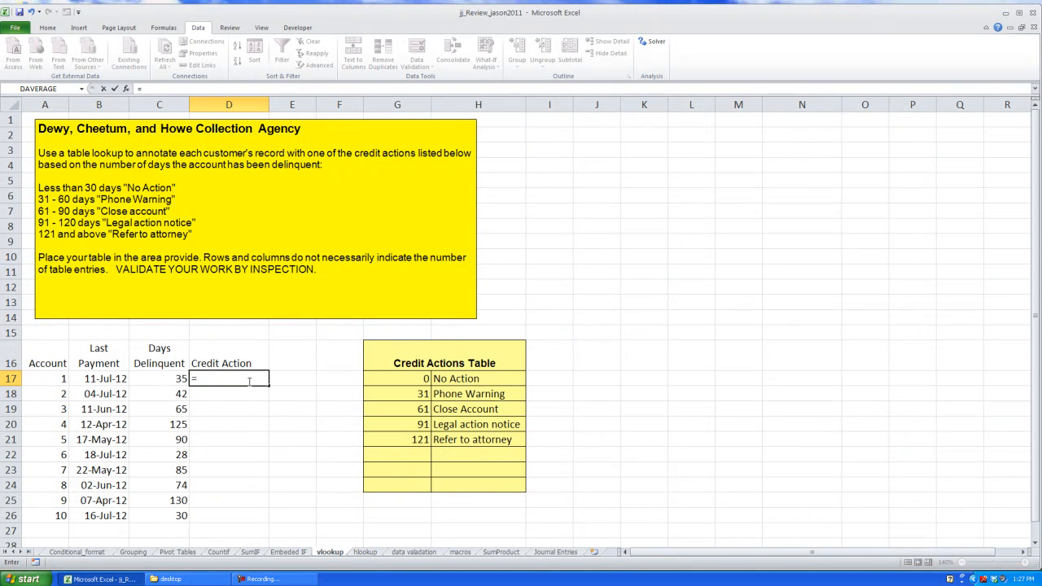
{"action": "type", "text": "vlook"}
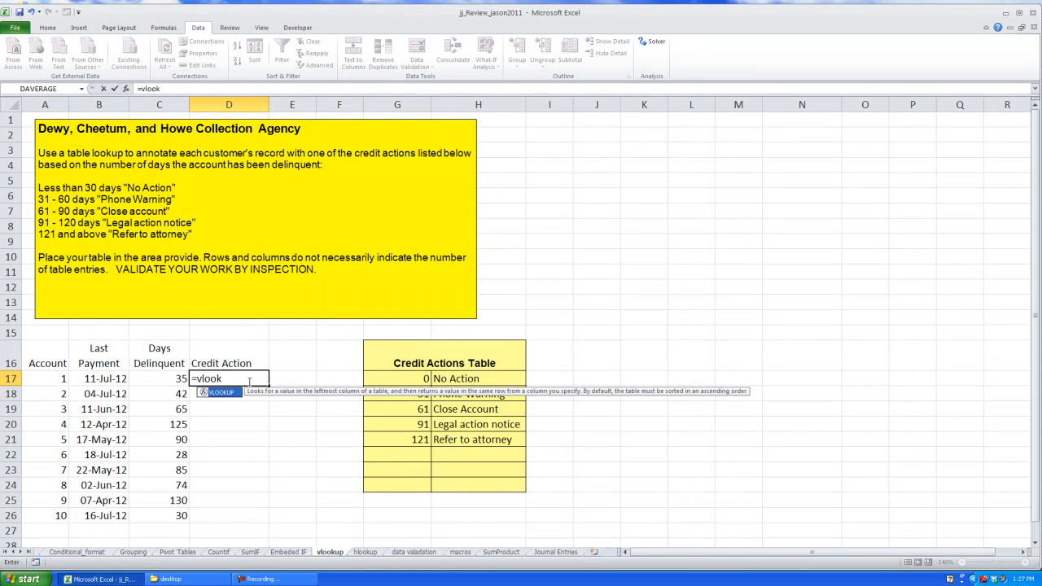
{"action": "key", "text": "Tab"}
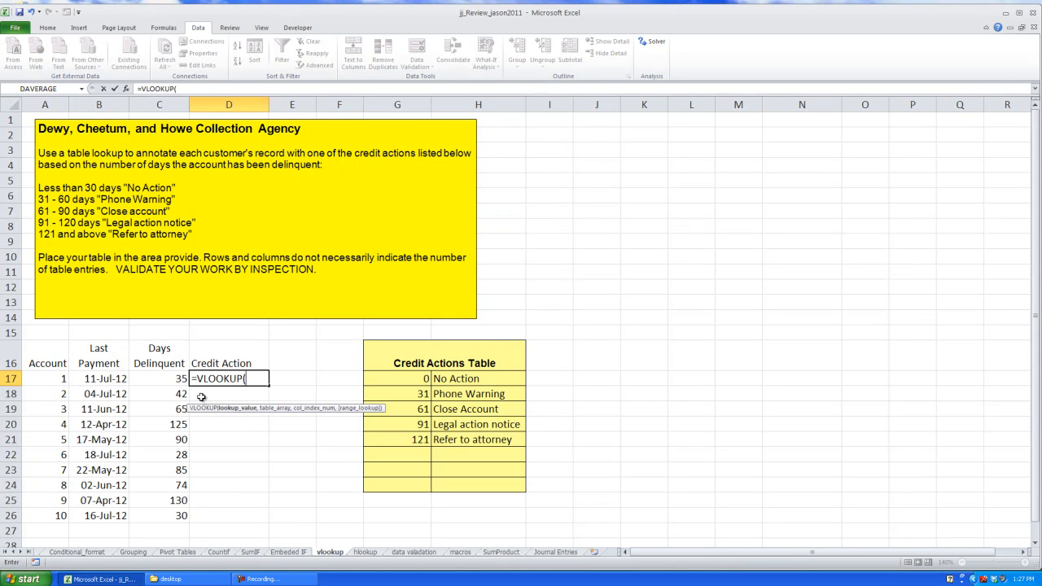
Reference C17 as the lookup value and the Credit Actions Table G17:H21 as an absolute table array
{"action": "left_click", "coordinate": [172, 379]}
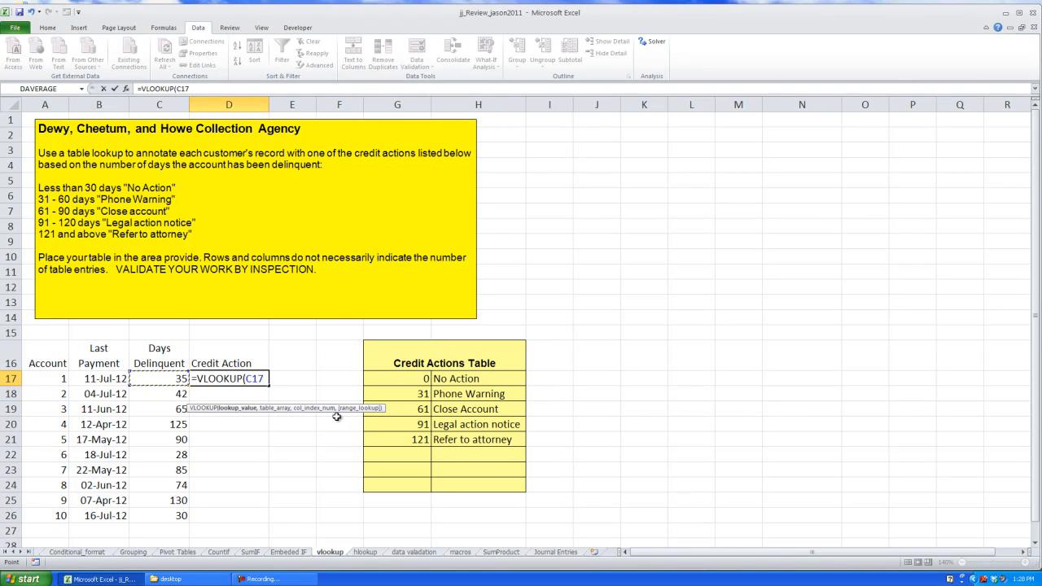
{"action": "type", "text": ","}
{"action": "left_click_drag", "start_coordinate": [381, 407], "coordinate": [302, 396]}
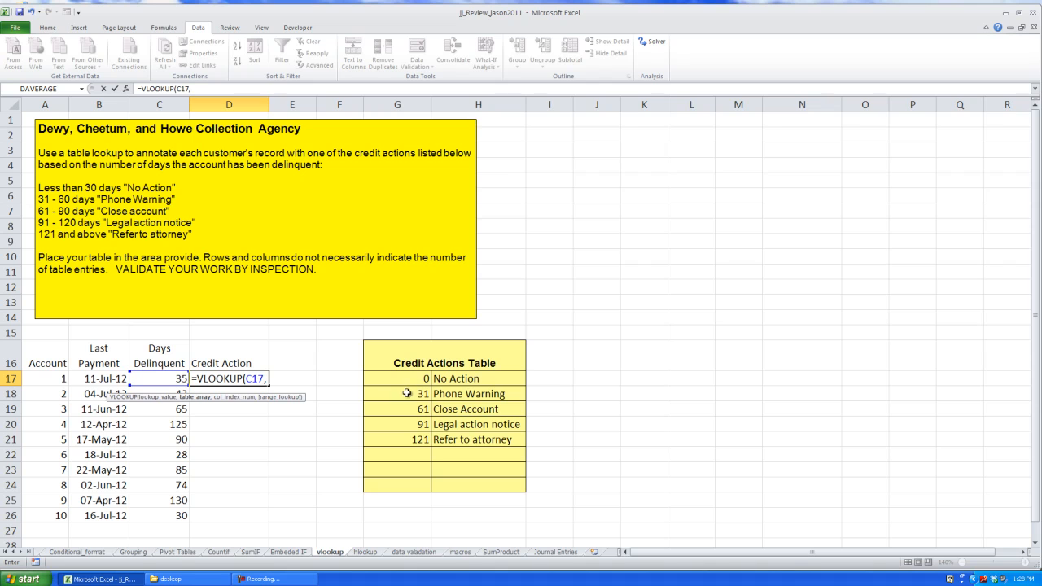
{"action": "left_click_drag", "start_coordinate": [407, 377], "coordinate": [452, 439]}
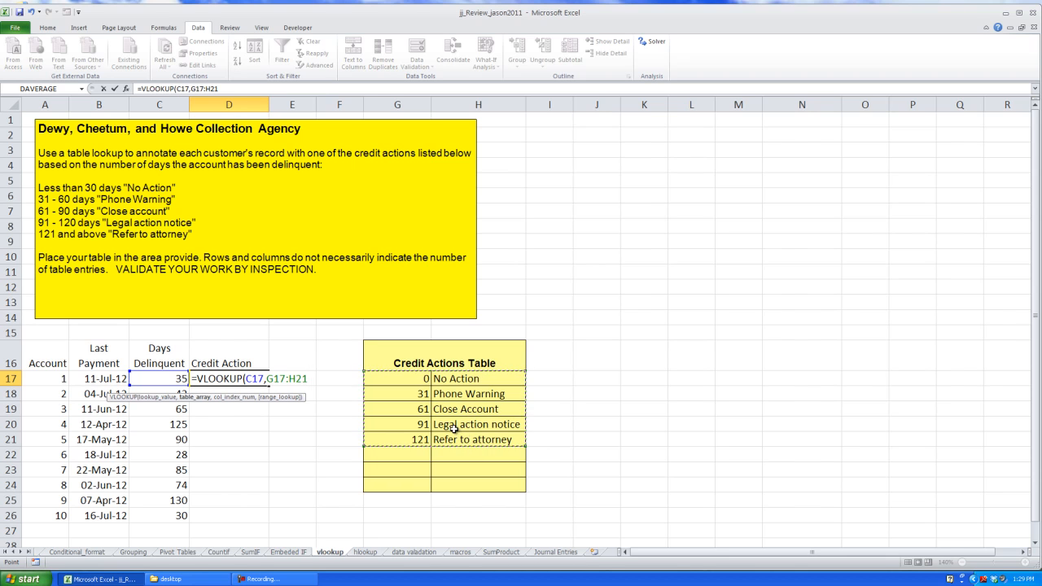
{"action": "key", "text": "F4"}
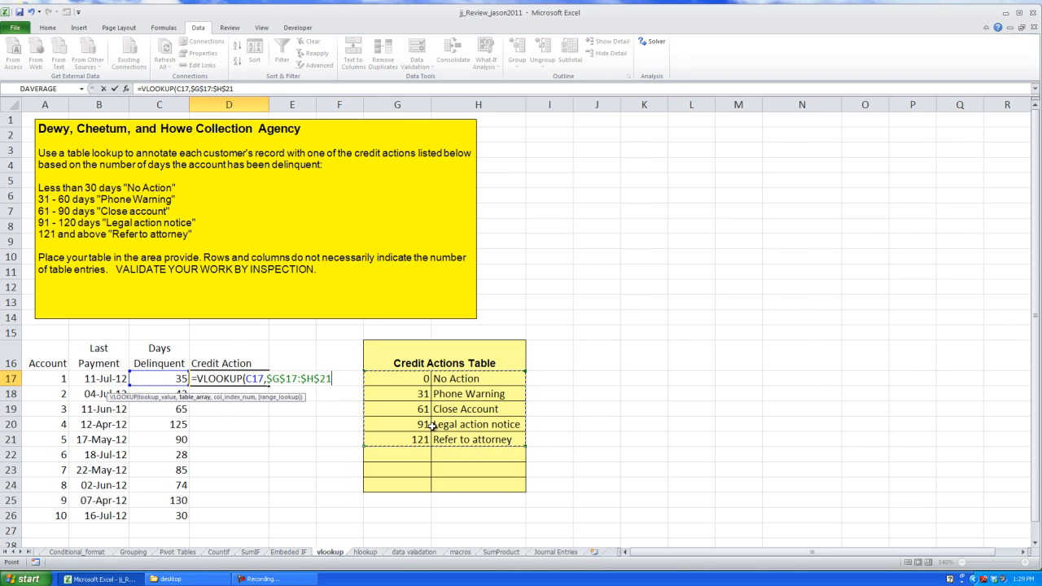
Finish the VLOOKUP with column index 2 and TRUE for approximate match, then enter the formula
{"action": "type", "text": ",2"}
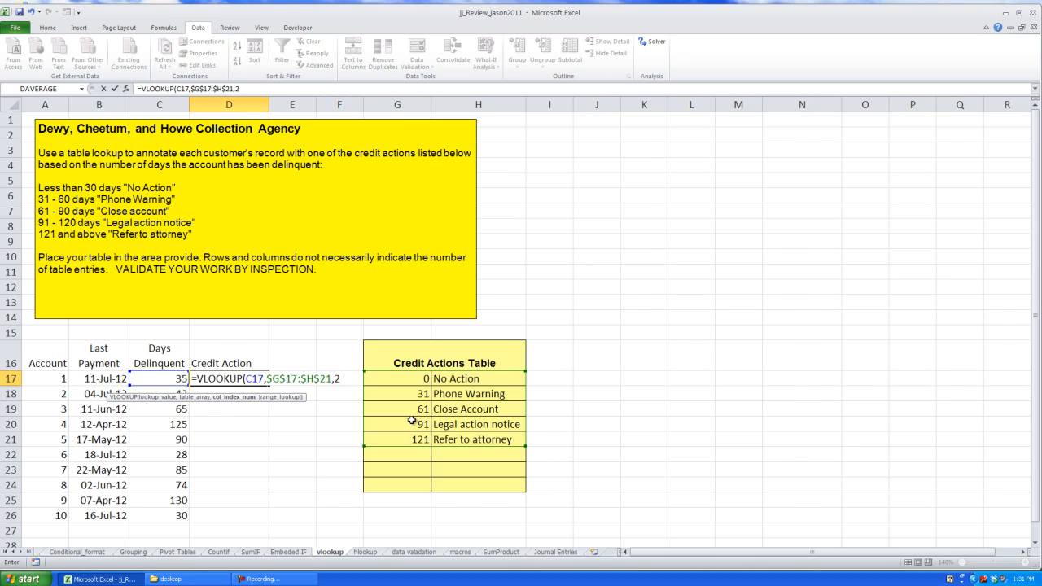
{"action": "type", "text": ","}
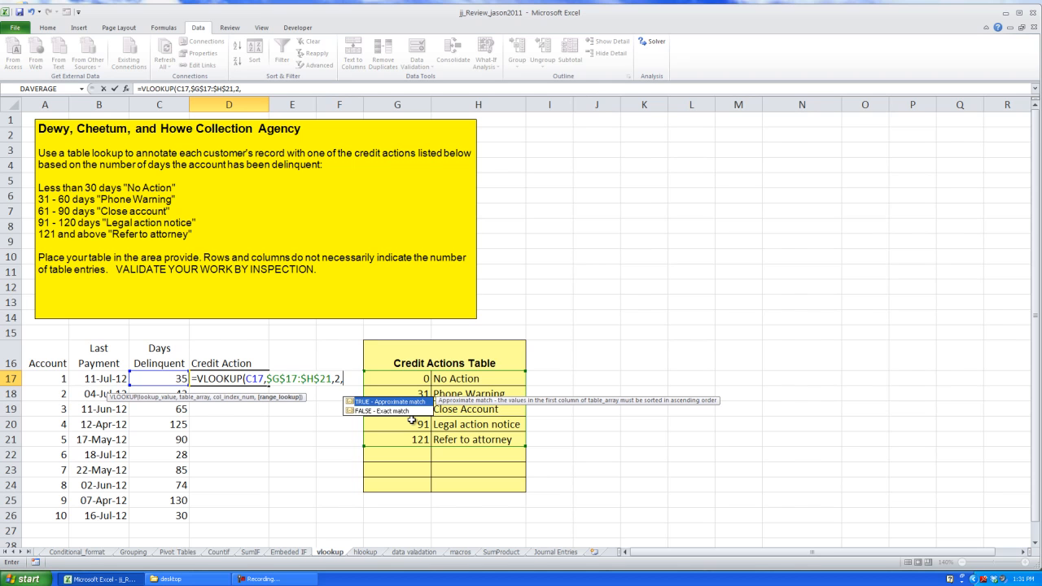
{"action": "double_click", "coordinate": [383, 403]}
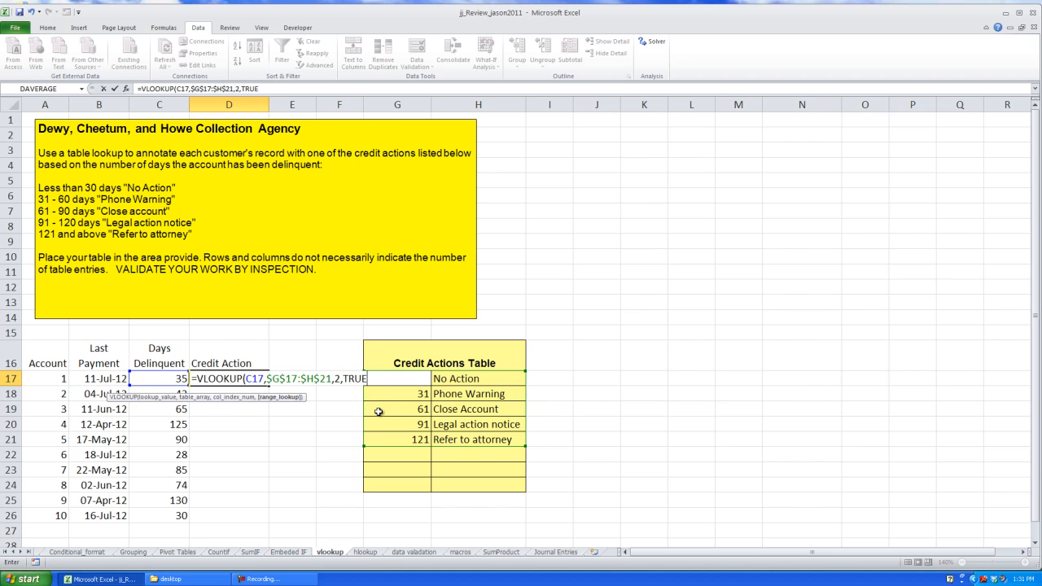
{"action": "type", "text": ")"}
{"action": "key", "text": "Return"}
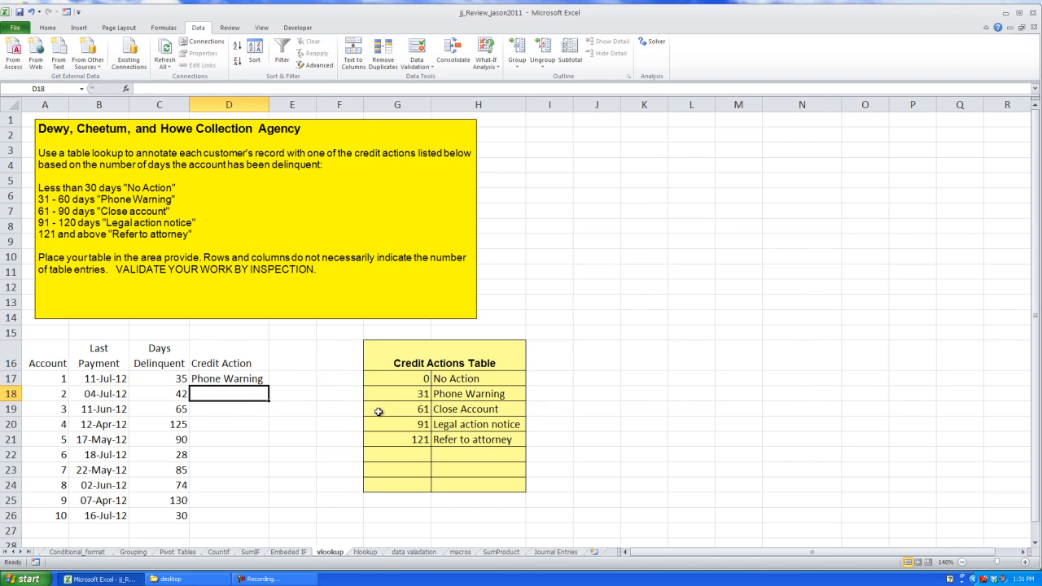
Copy the D17 formula down the Credit Action column through D26
{"action": "left_click", "coordinate": [248, 381]}
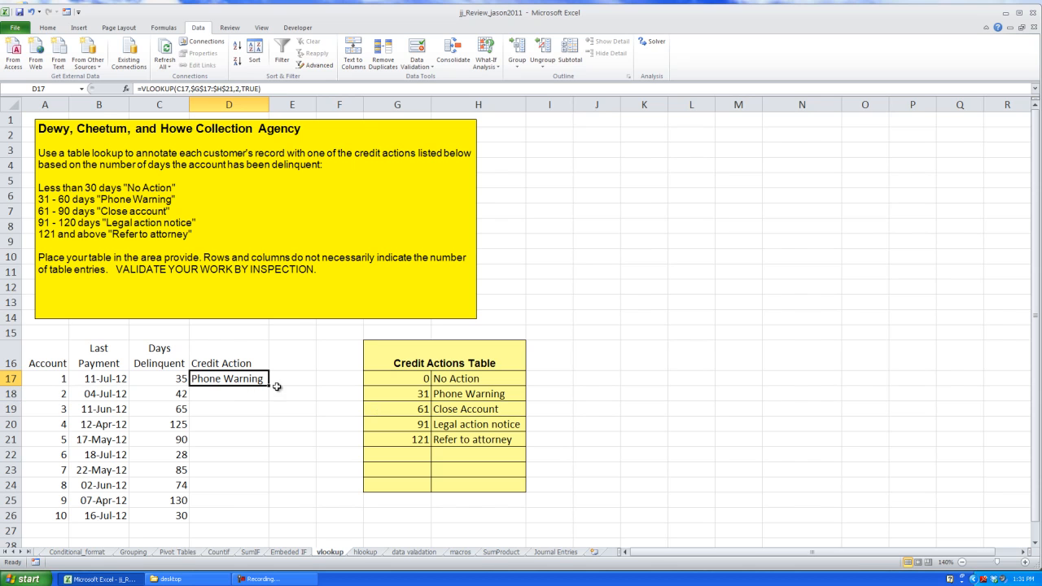
{"action": "double_click", "coordinate": [269, 386]}
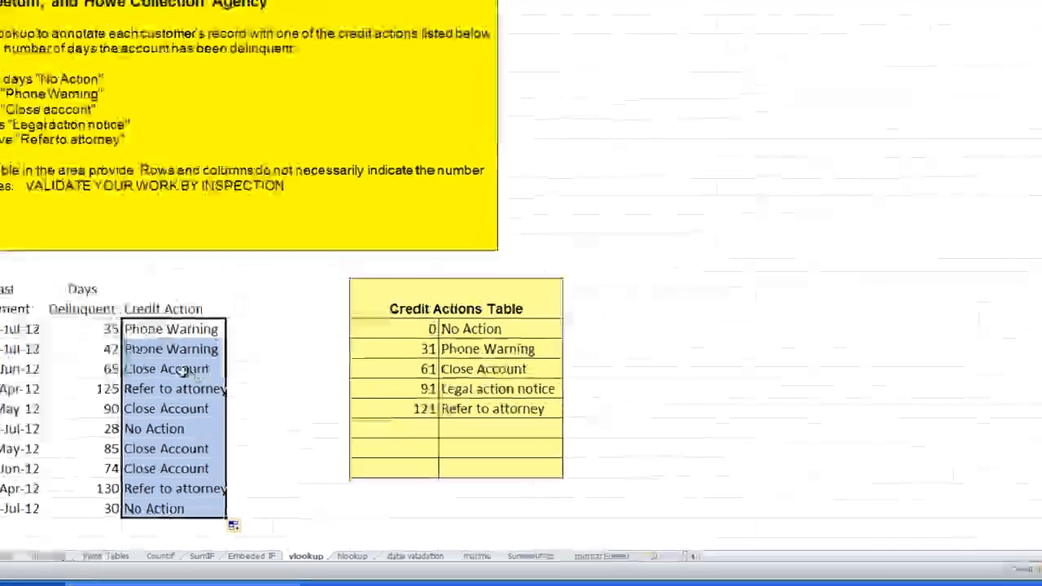
{"action": "left_click", "coordinate": [113, 328]}
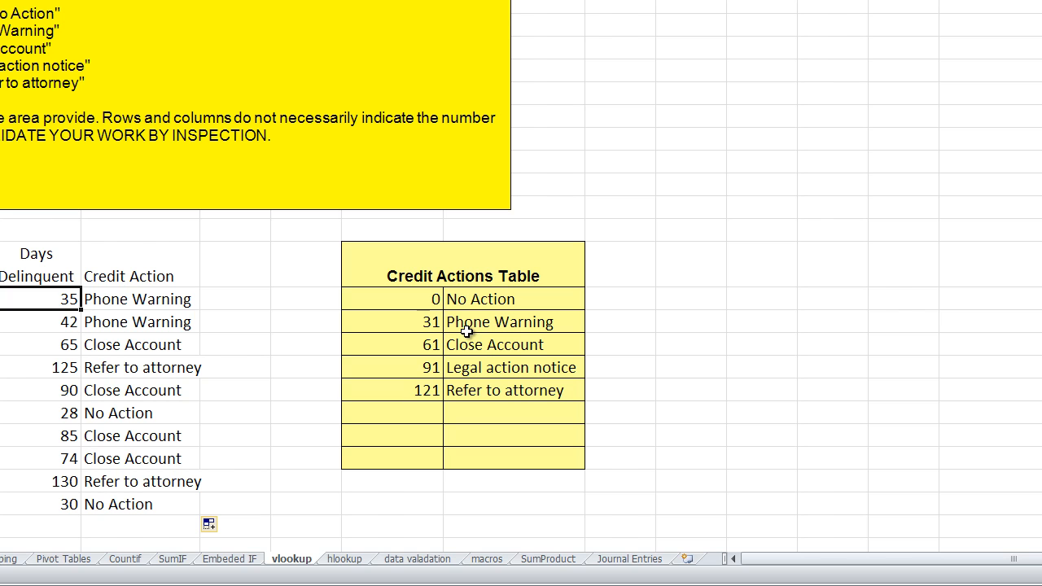
Change the range lookup argument of the D17 formula to FALSE for exact match
{"action": "left_click", "coordinate": [181, 300]}
{"action": "key", "text": "F2"}
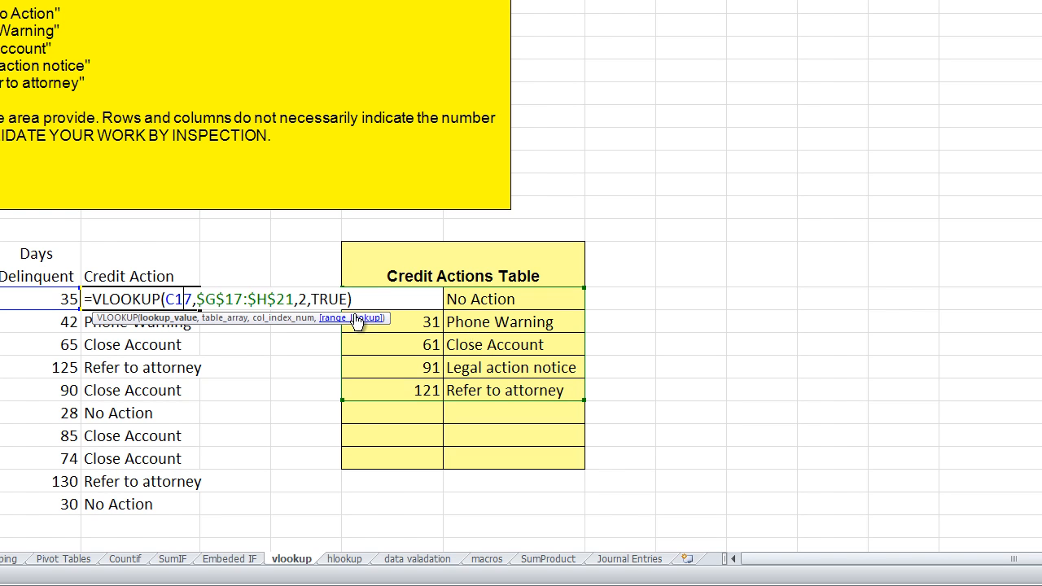
{"action": "left_click_drag", "start_coordinate": [343, 299], "coordinate": [312, 298]}
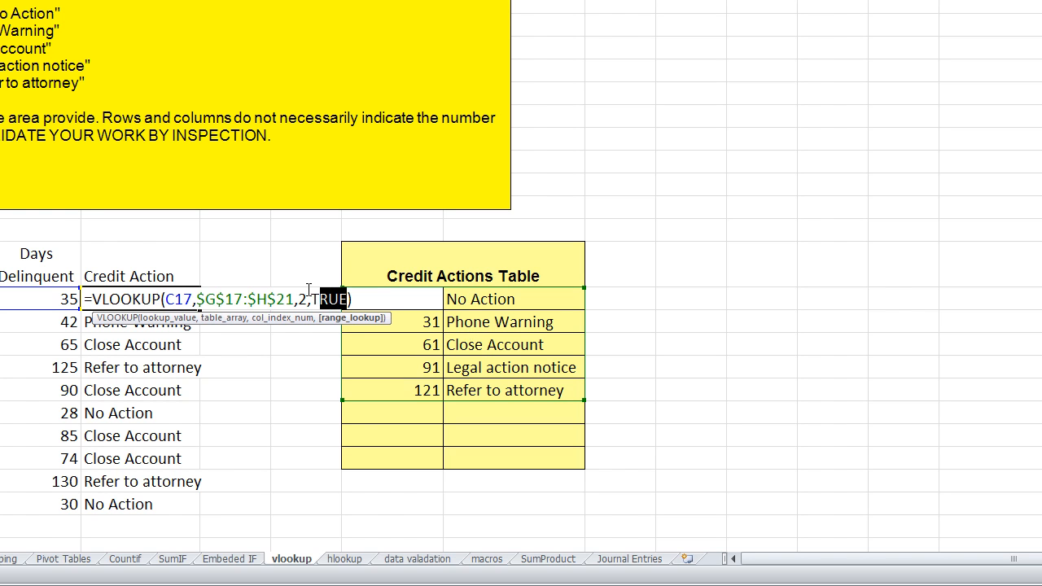
{"action": "type", "text": "T"}
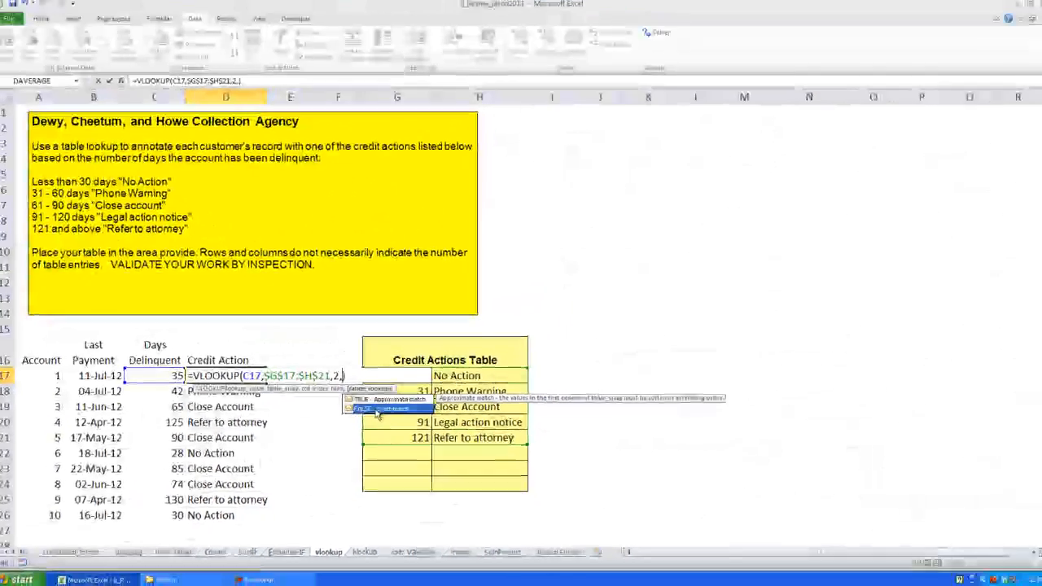
{"action": "double_click", "coordinate": [362, 348]}
{"action": "key", "text": "Return"}
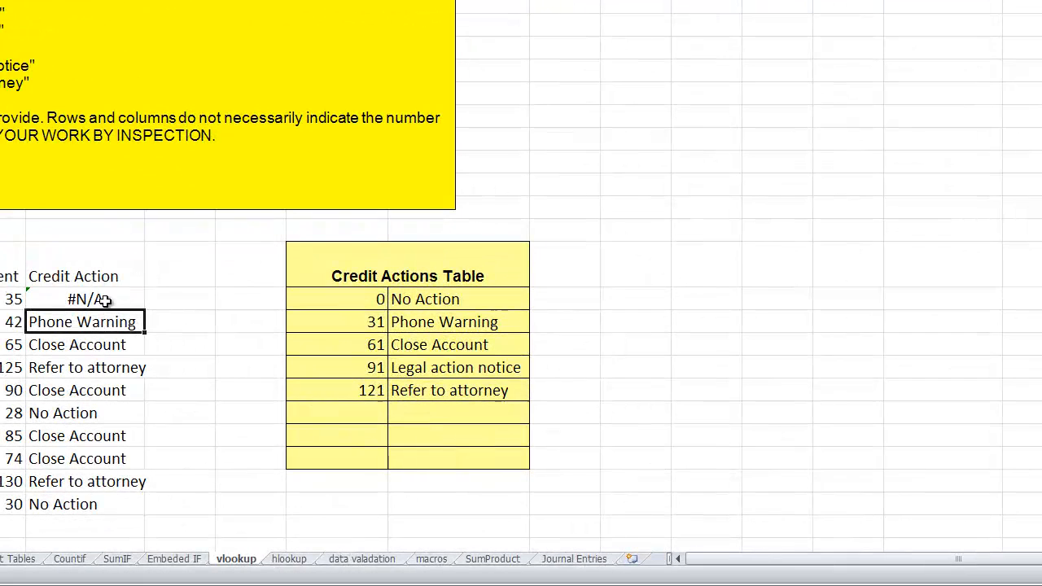
Set the range lookup argument of the D17 formula back to TRUE
{"action": "left_click", "coordinate": [105, 300]}
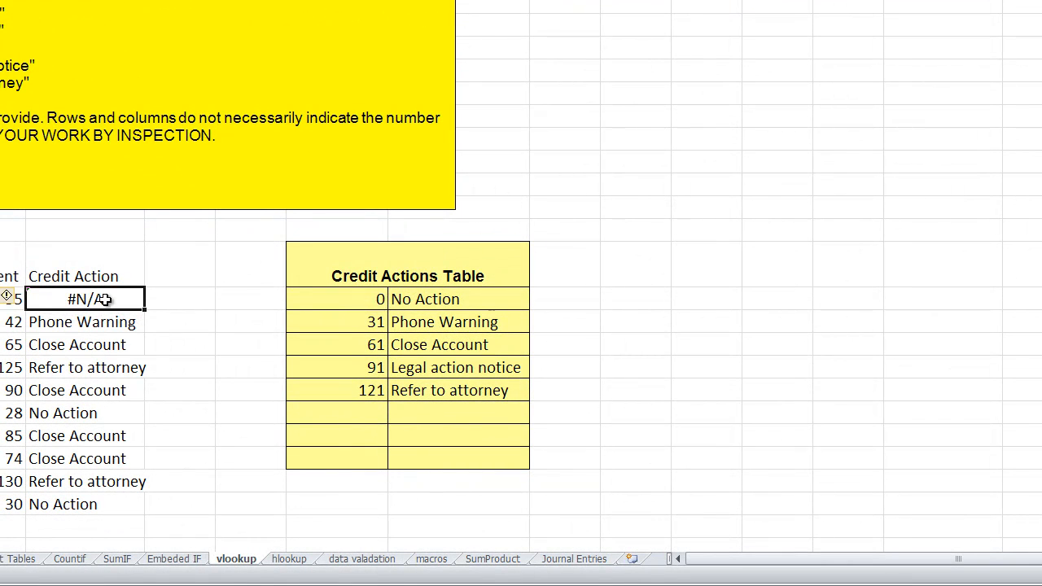
{"action": "double_click", "coordinate": [105, 300]}
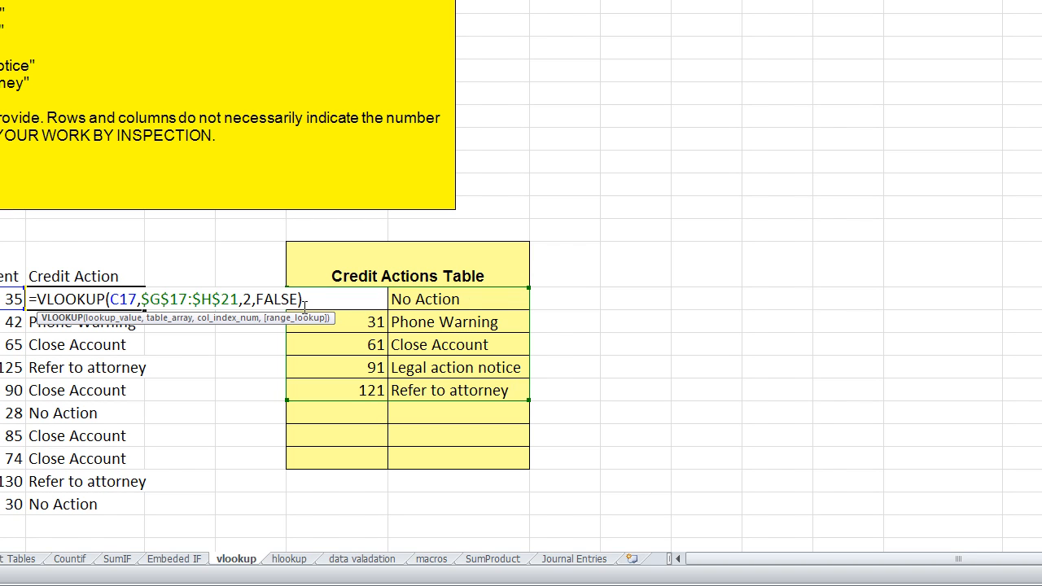
{"action": "left_click_drag", "start_coordinate": [298, 300], "coordinate": [254, 302]}
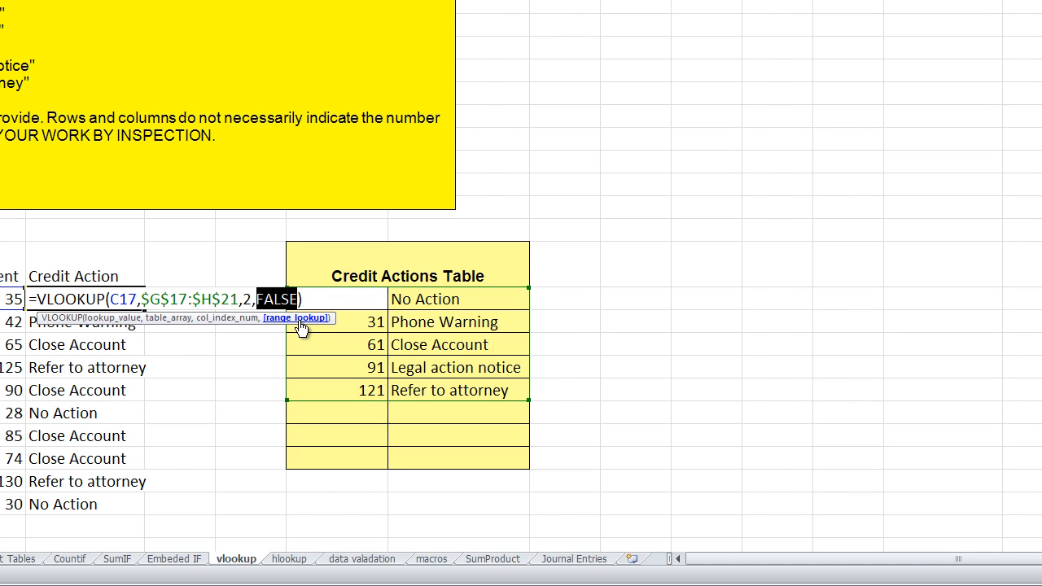
{"action": "type", "text": "true"}
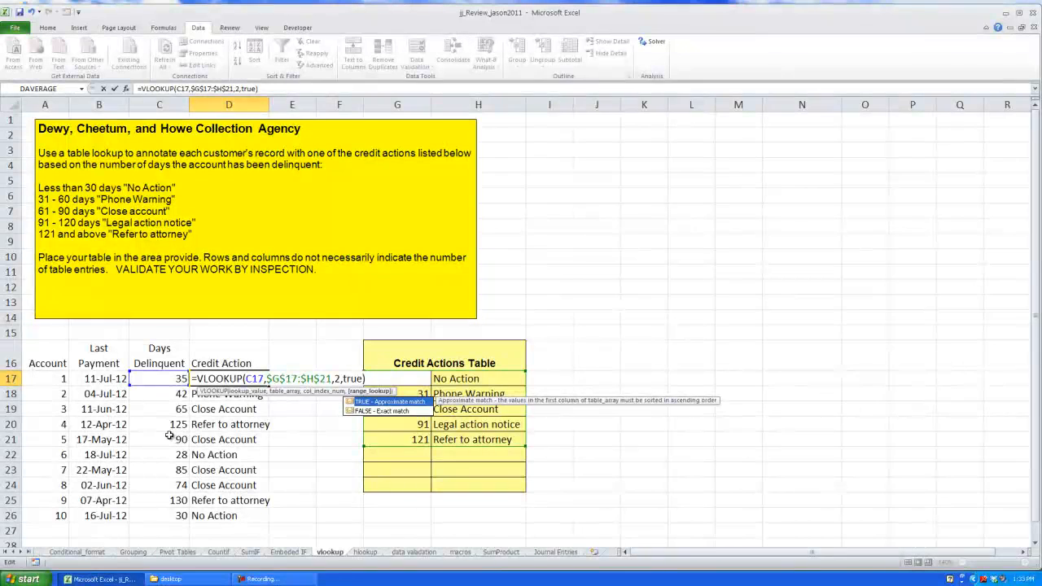
{"action": "double_click", "coordinate": [391, 403]}
{"action": "key", "text": "Return"}
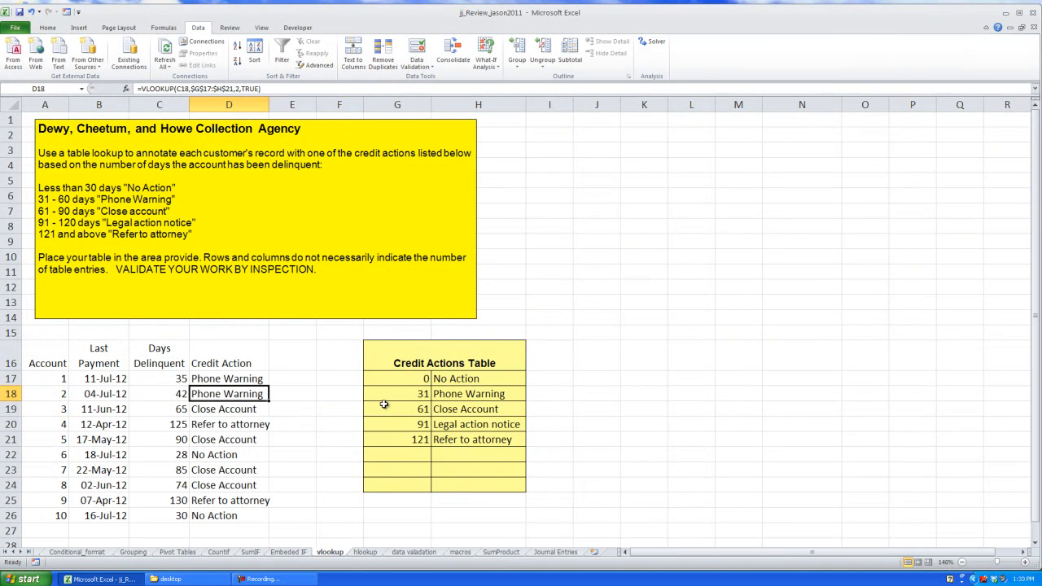